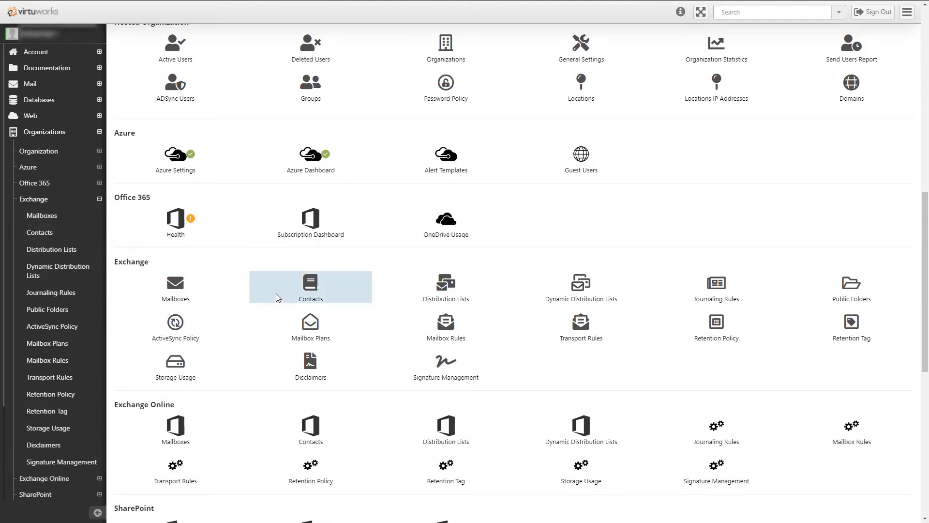
Open the organization's Exchange mailboxes list and select all the mailboxes in it.
{"action": "left_click", "coordinate": [52, 220]}
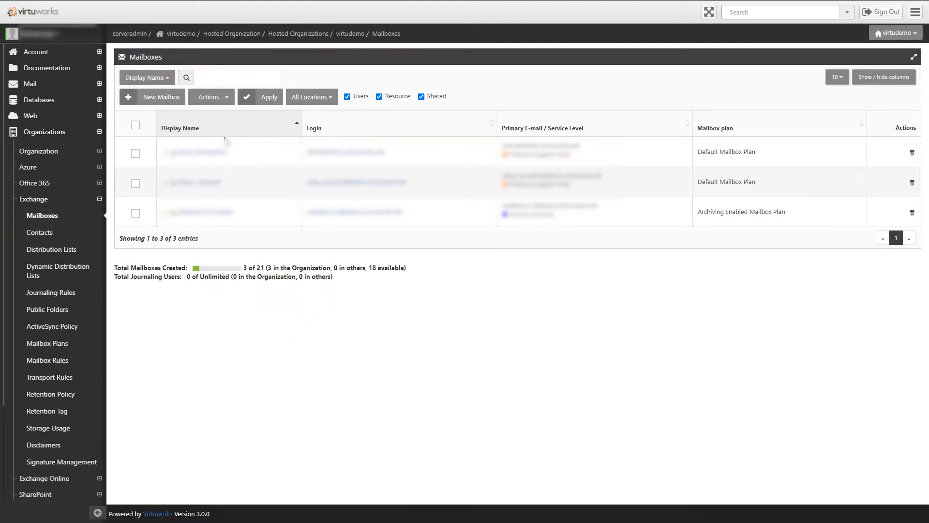
{"action": "left_click", "coordinate": [136, 127]}
{"action": "left_click", "coordinate": [136, 127]}
{"action": "left_click", "coordinate": [136, 154]}
{"action": "left_click", "coordinate": [136, 184]}
{"action": "left_click", "coordinate": [135, 154]}
{"action": "left_click", "coordinate": [136, 125]}
{"action": "left_click", "coordinate": [136, 126]}
{"action": "left_click", "coordinate": [135, 125]}
Choose Disable as the bulk action for the selected mailboxes and try filtering the list by a specific location.
{"action": "left_click", "coordinate": [211, 97]}
{"action": "scroll", "coordinate": [256, 160], "scroll_direction": "up", "scroll_amount": 4}
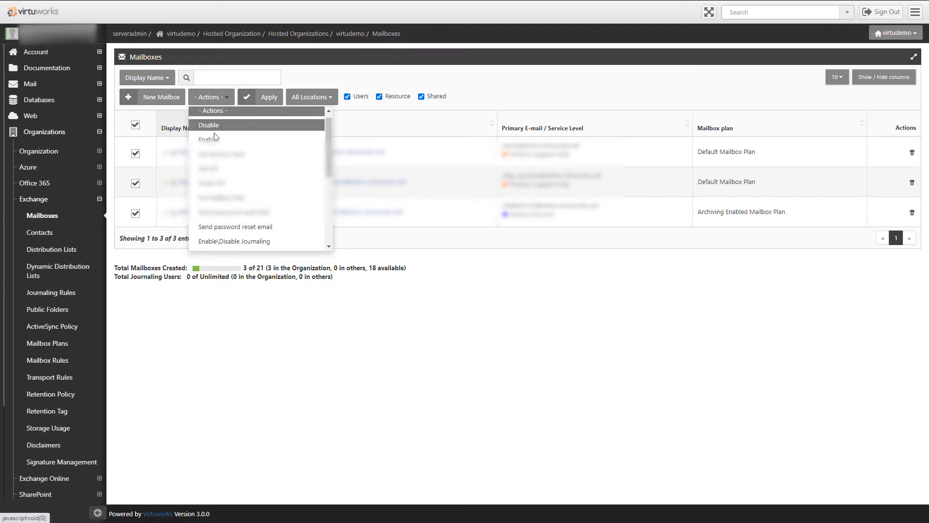
{"action": "left_click", "coordinate": [213, 126]}
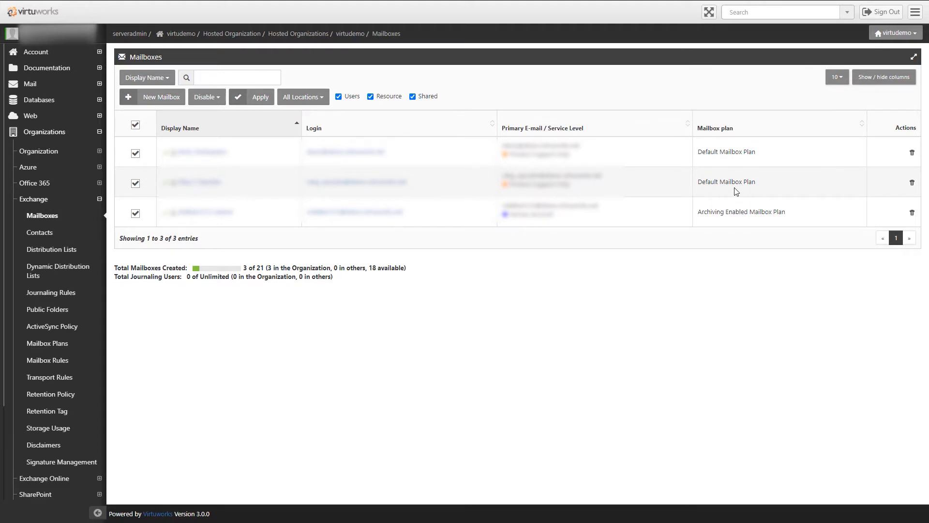
{"action": "left_click", "coordinate": [293, 99]}
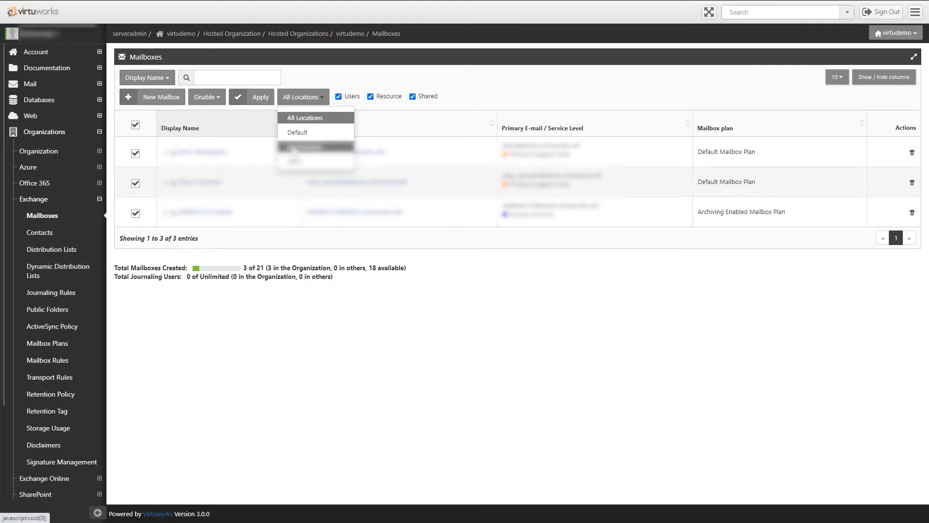
{"action": "left_click", "coordinate": [296, 147]}
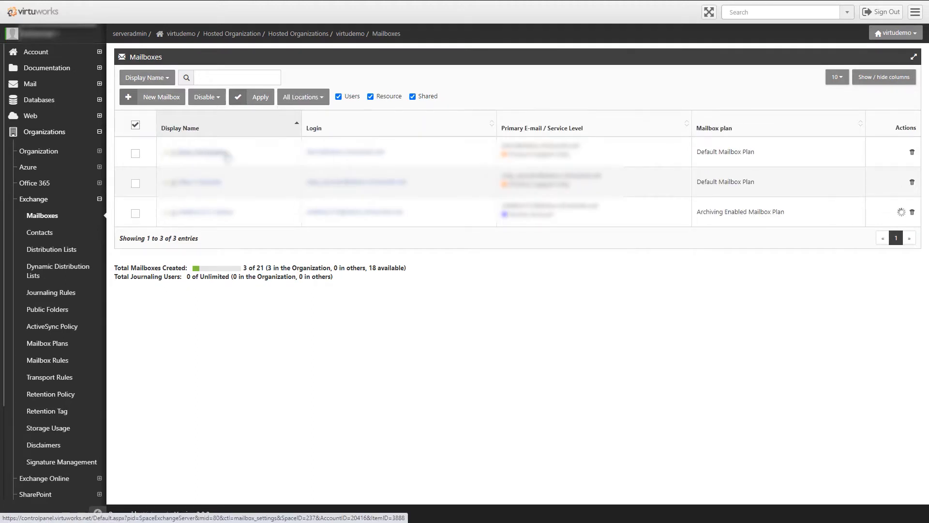
Open the first mailbox in the list and choose Default Mailbox Plan as its mailbox plan.
{"action": "left_click", "coordinate": [225, 154]}
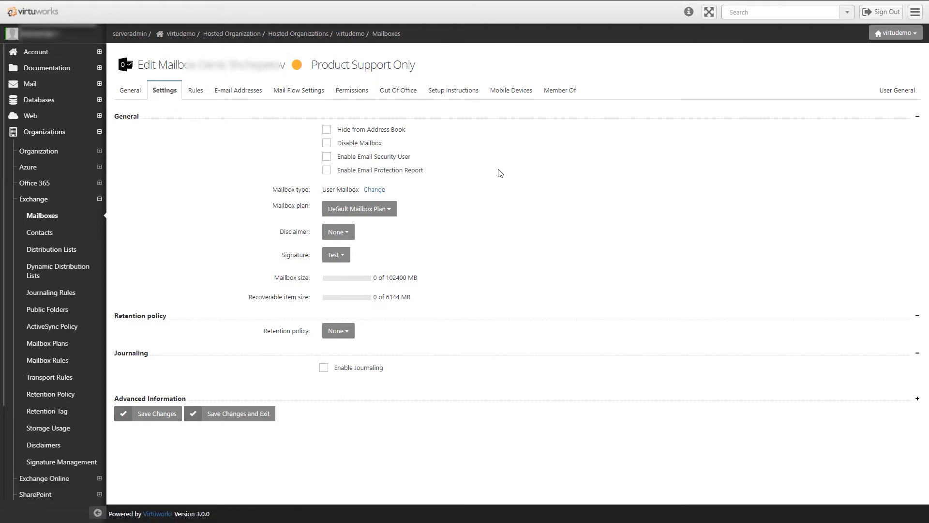
{"action": "left_click", "coordinate": [116, 99]}
{"action": "left_click", "coordinate": [159, 95]}
{"action": "left_click", "coordinate": [360, 209]}
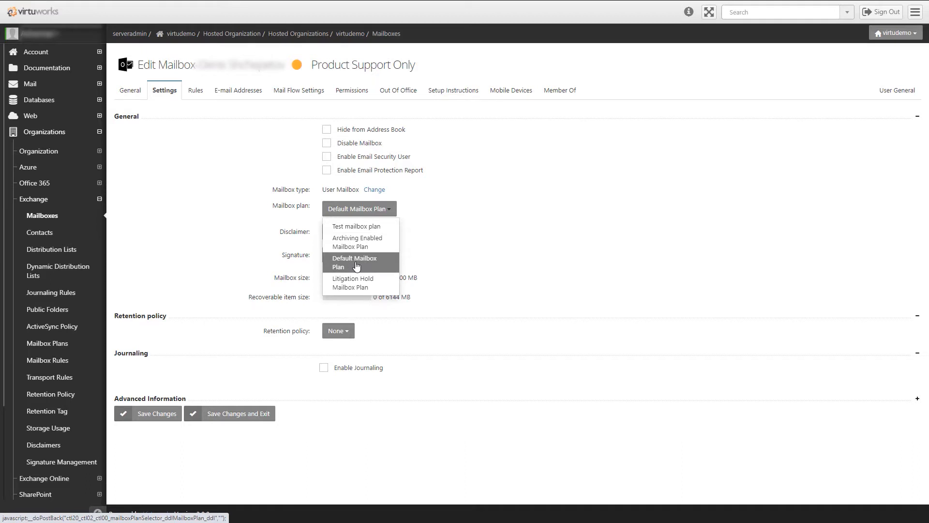
{"action": "left_click", "coordinate": [359, 270]}
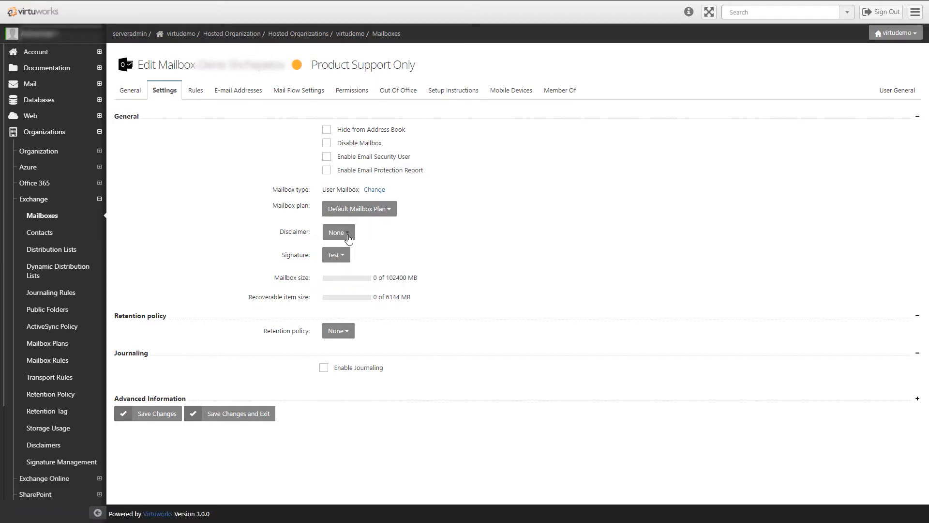
Examine the disclaimer, signature and retention policy options offered in the mailbox's settings.
{"action": "left_click", "coordinate": [349, 237]}
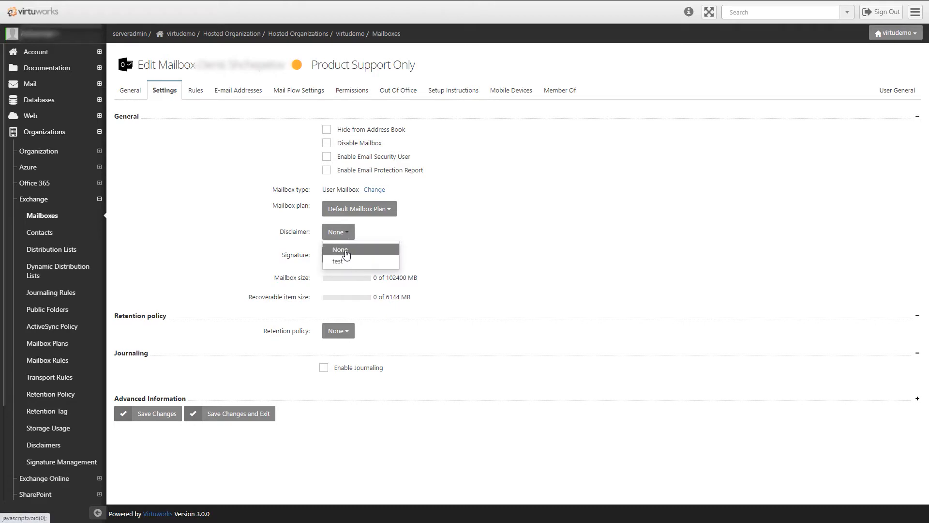
{"action": "left_click", "coordinate": [336, 255]}
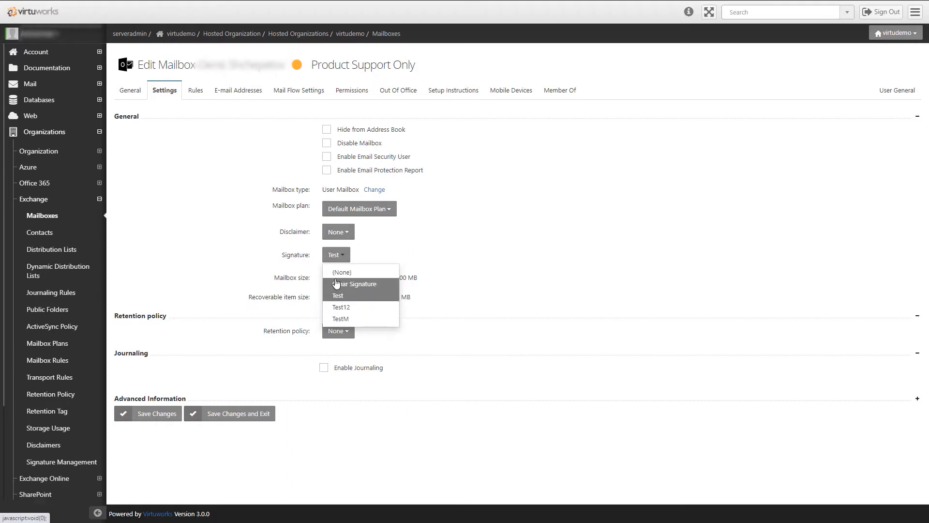
{"action": "left_click", "coordinate": [396, 255]}
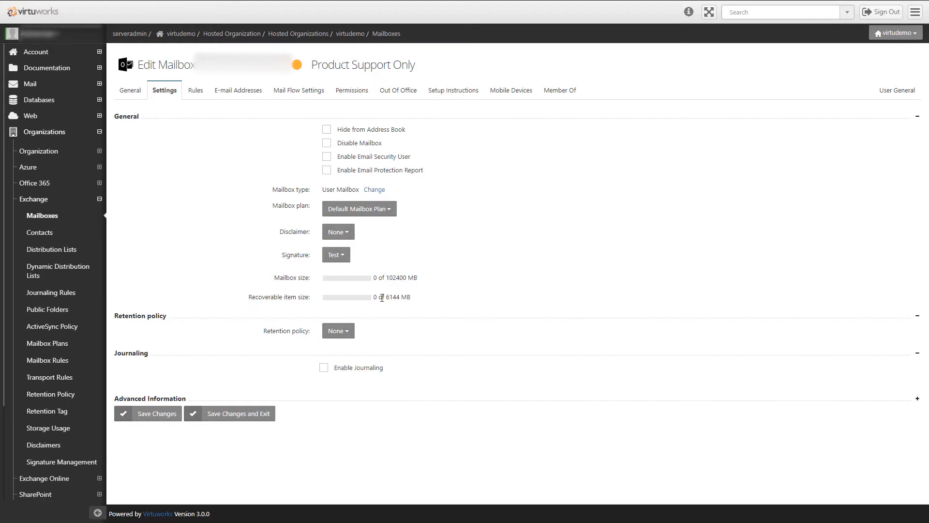
{"action": "left_click", "coordinate": [350, 330]}
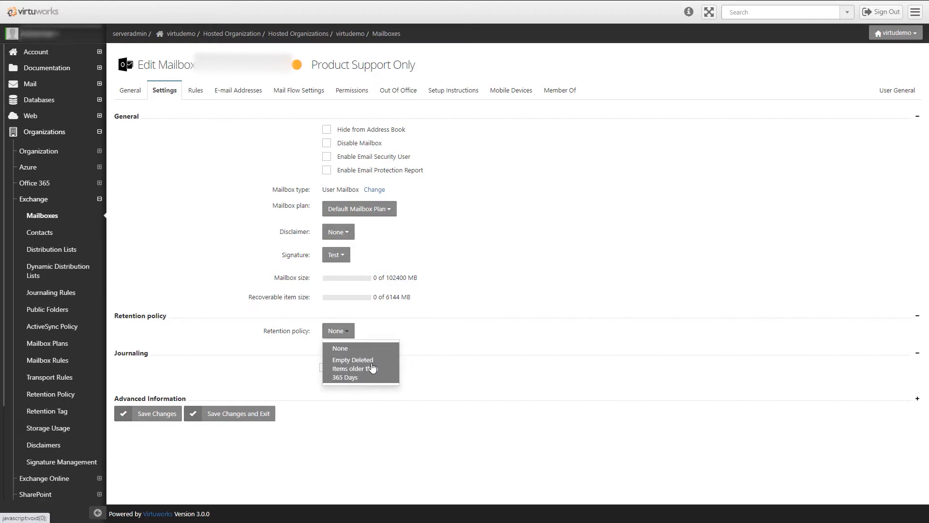
{"action": "left_click", "coordinate": [434, 345]}
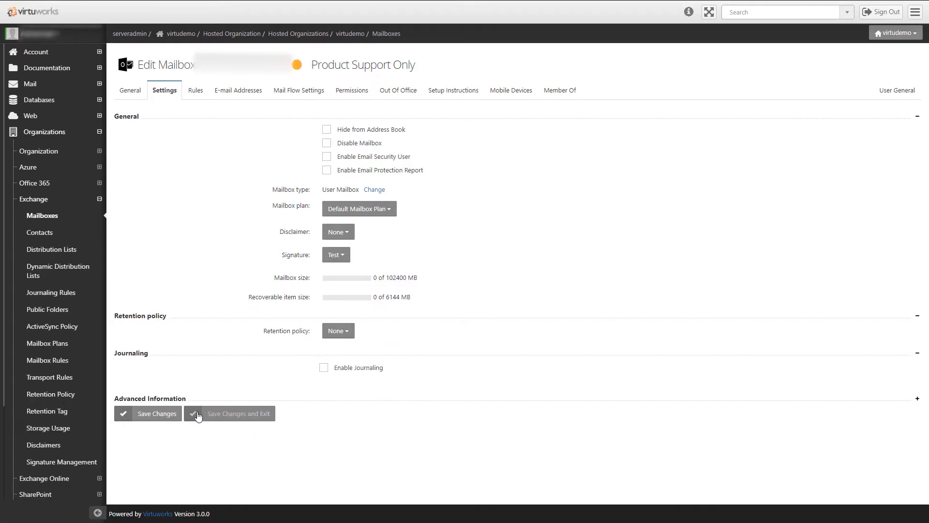
Open the mailbox's rules and examine the predefined rules that can be added.
{"action": "left_click", "coordinate": [196, 93]}
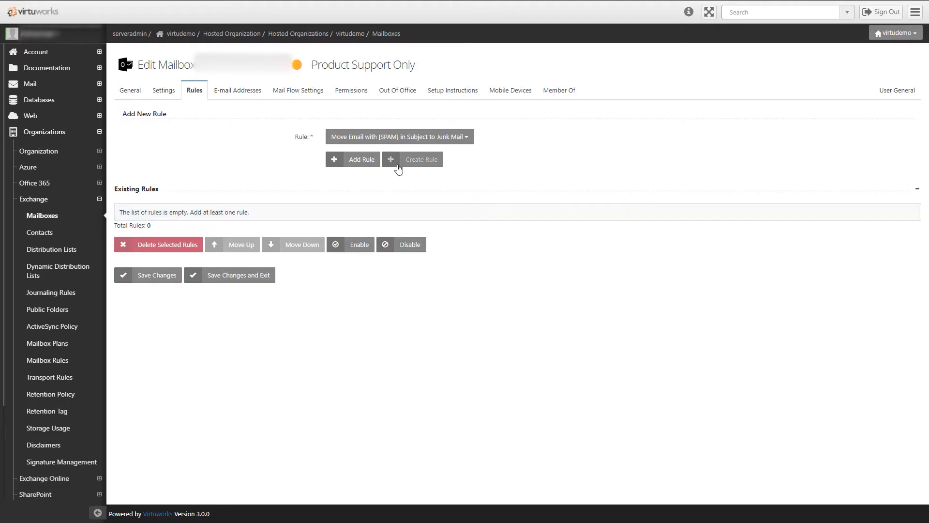
{"action": "left_click", "coordinate": [466, 141]}
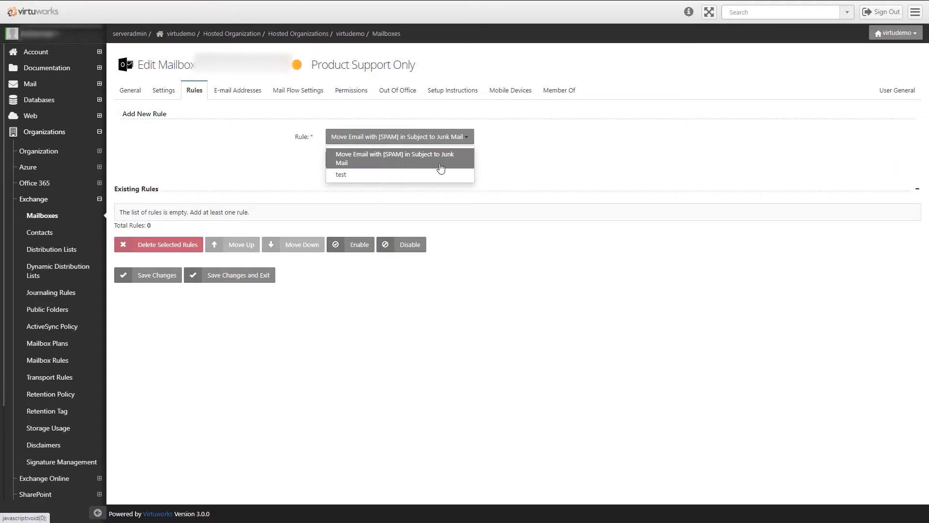
{"action": "left_click", "coordinate": [510, 170]}
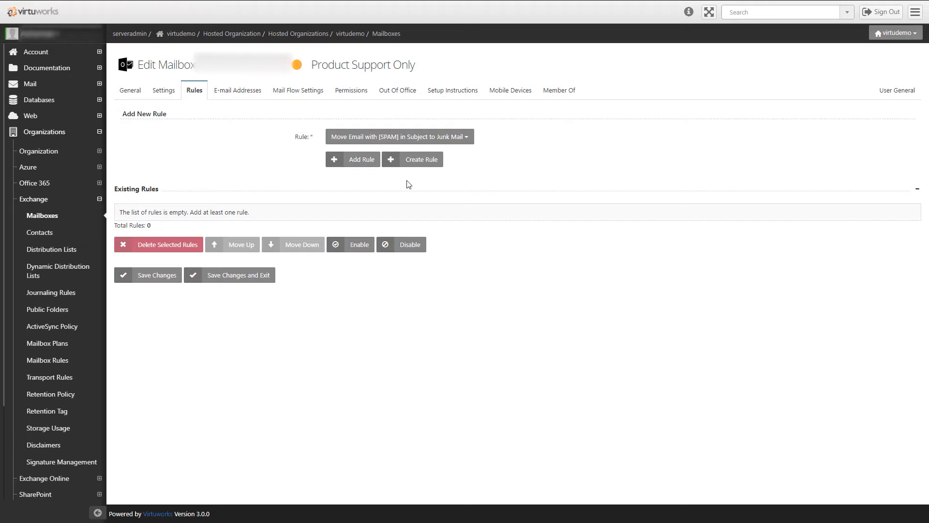
Enable forwarding in the mailbox's mail flow settings and view the recipients available for forwarding.
{"action": "left_click", "coordinate": [237, 91]}
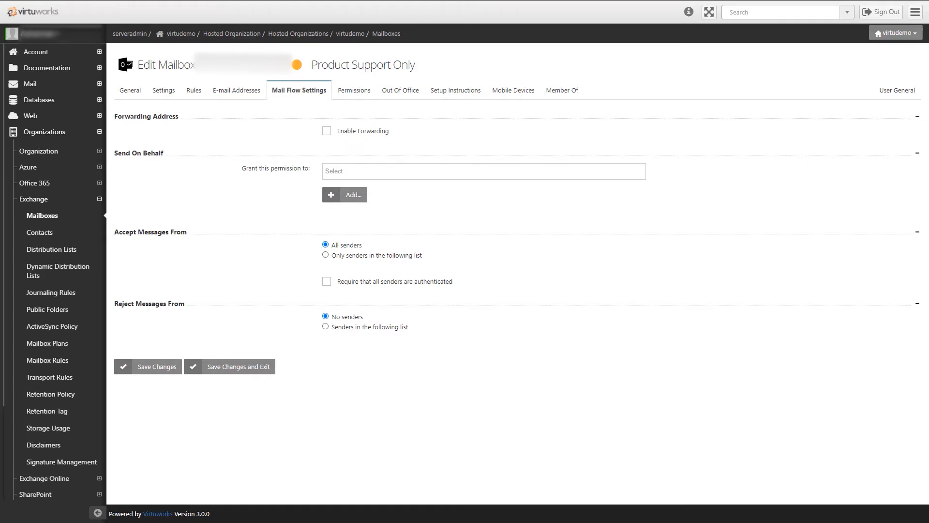
{"action": "left_click", "coordinate": [327, 131]}
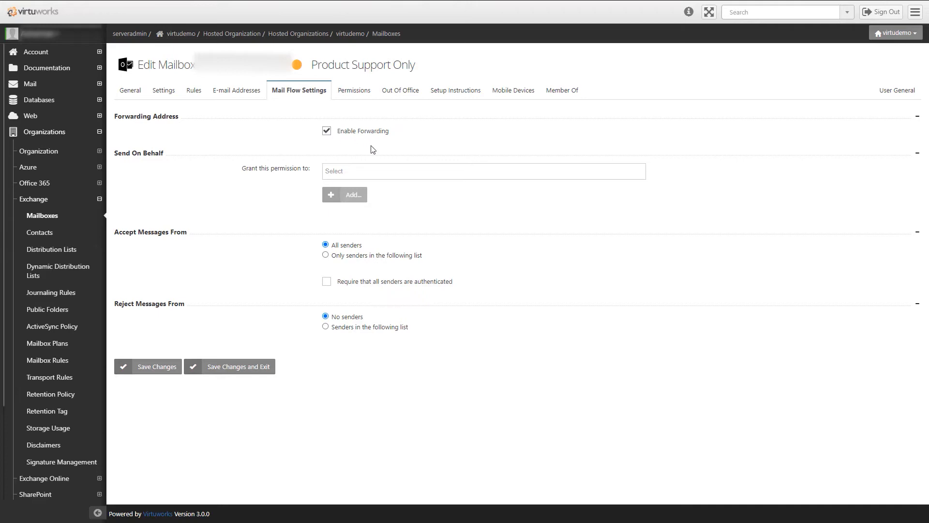
{"action": "left_click", "coordinate": [359, 155]}
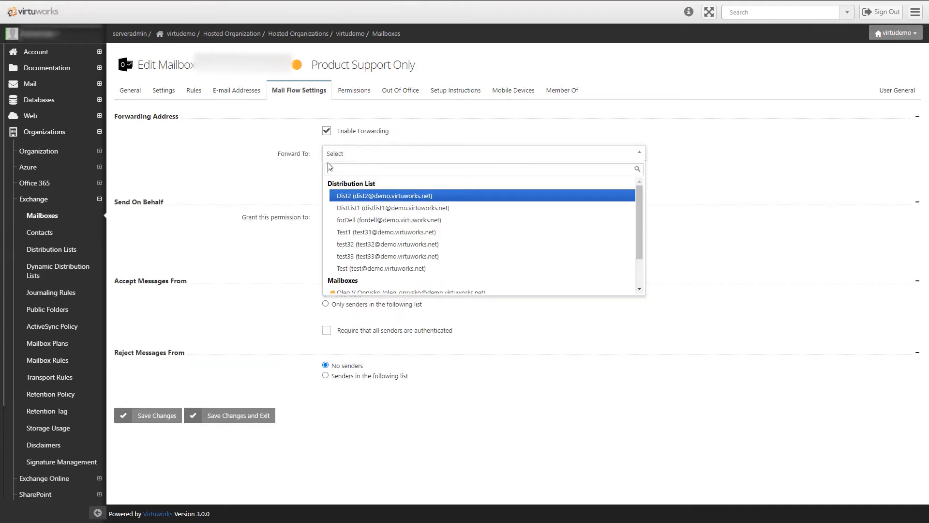
{"action": "left_click", "coordinate": [271, 170]}
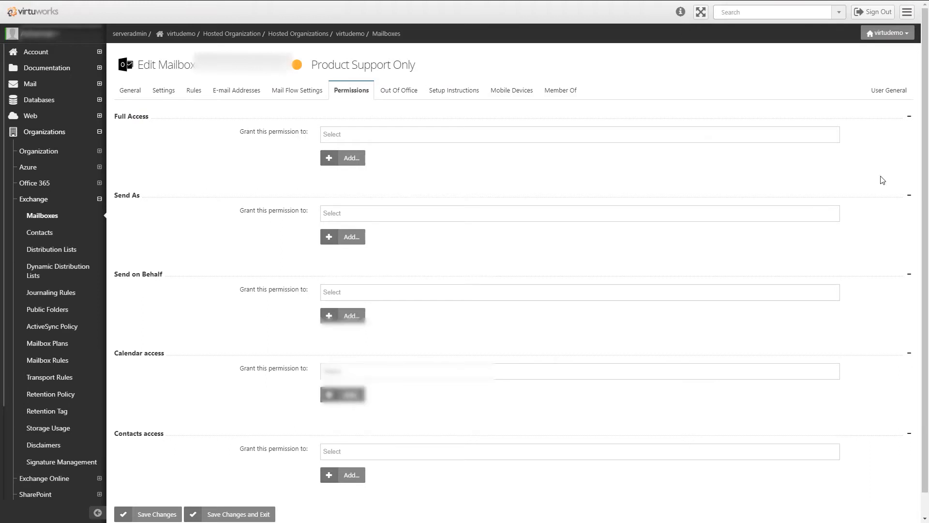
Examine which mailboxes can be granted the Full Access, Send As and Send on Behalf permissions.
{"action": "left_click", "coordinate": [352, 137]}
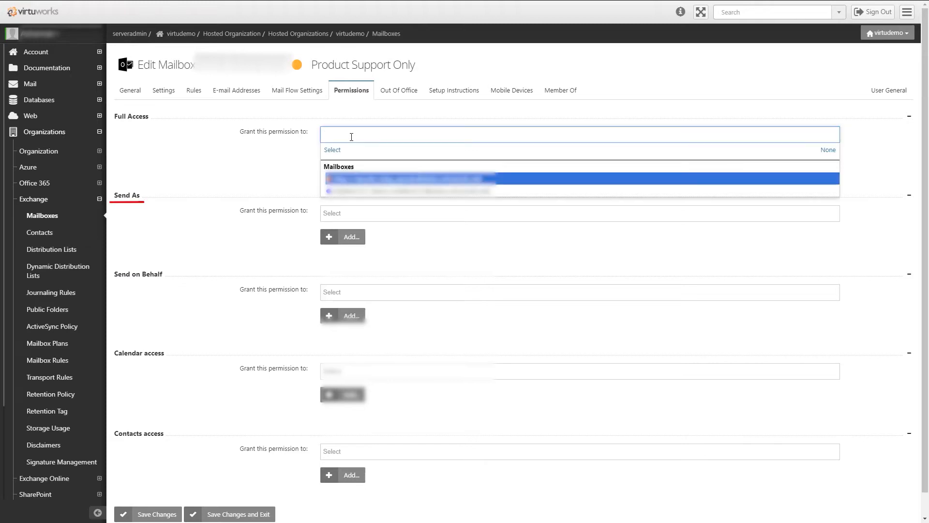
{"action": "left_click", "coordinate": [291, 137]}
{"action": "left_click", "coordinate": [360, 217]}
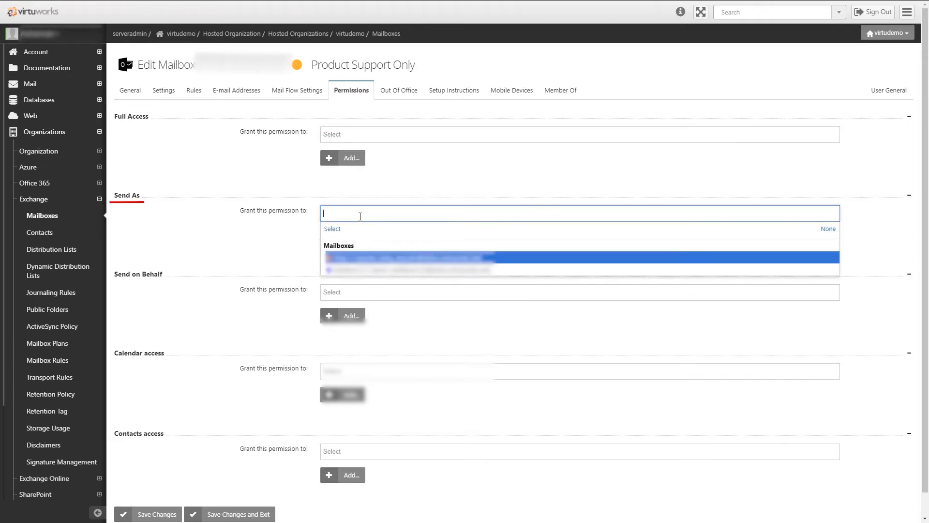
{"action": "left_click", "coordinate": [282, 219]}
{"action": "left_click", "coordinate": [355, 290]}
{"action": "left_click", "coordinate": [283, 290]}
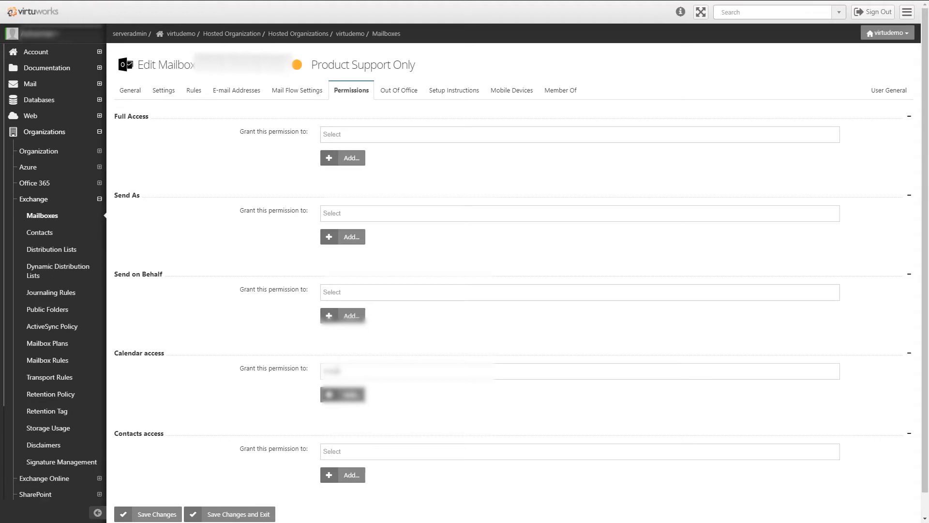
Grant calendar access to the first mailbox offered in the Calendar access section.
{"action": "left_click", "coordinate": [334, 371]}
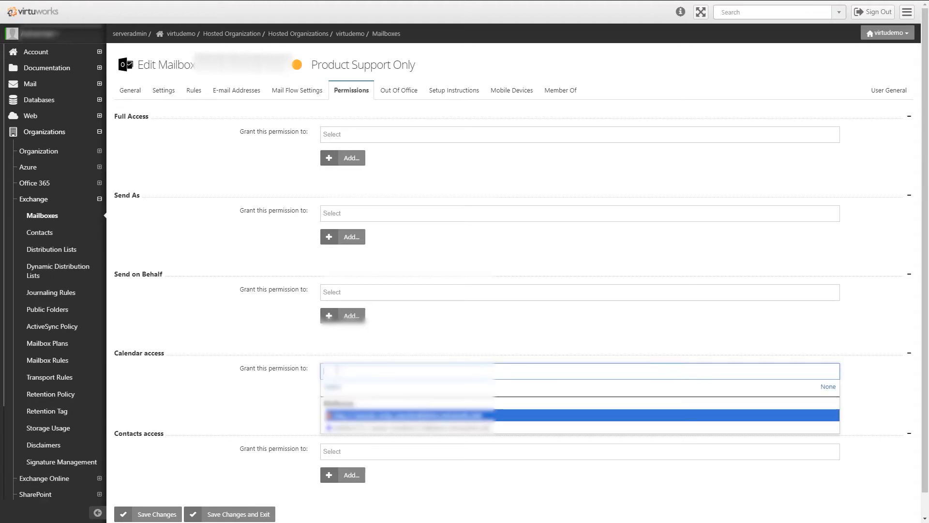
{"action": "left_click", "coordinate": [349, 415]}
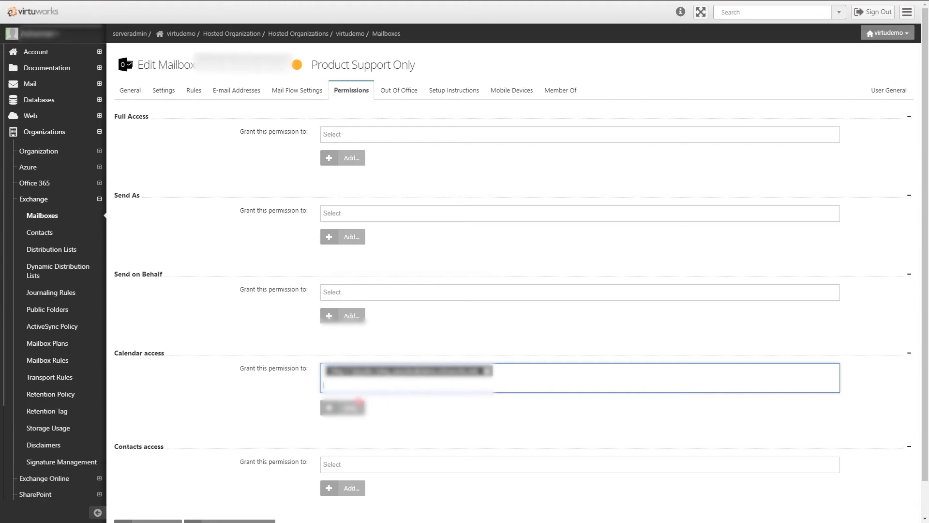
{"action": "left_click", "coordinate": [353, 409]}
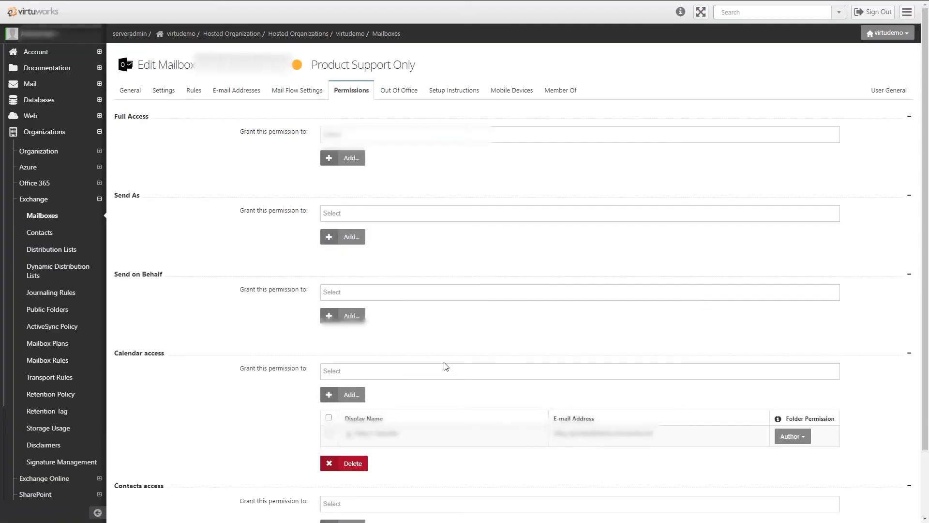
Review the folder permission levels for the added calendar access entry, keep Author, and save the permission changes.
{"action": "scroll", "coordinate": [552, 375], "scroll_direction": "down", "scroll_amount": 2}
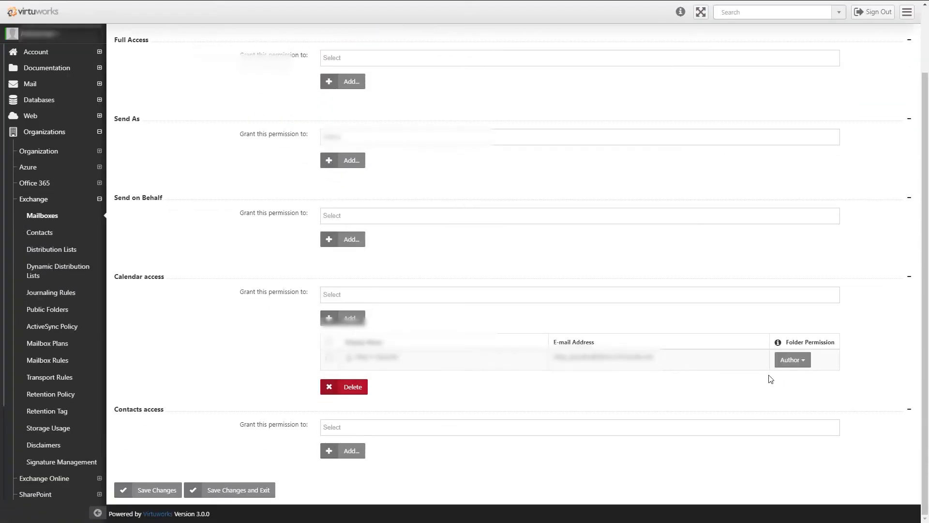
{"action": "left_click", "coordinate": [803, 367]}
{"action": "scroll", "coordinate": [870, 414], "scroll_direction": "down", "scroll_amount": 1}
{"action": "scroll", "coordinate": [870, 414], "scroll_direction": "down", "scroll_amount": 1}
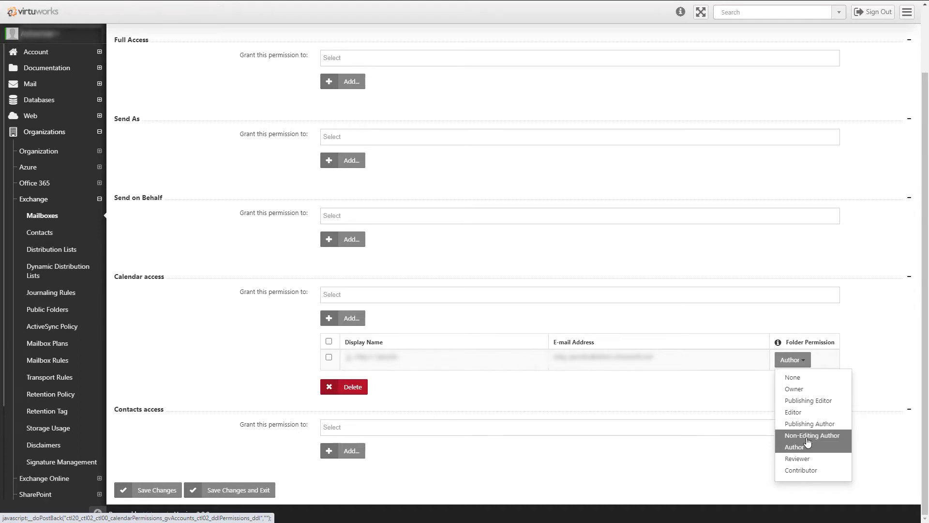
{"action": "left_click", "coordinate": [863, 354]}
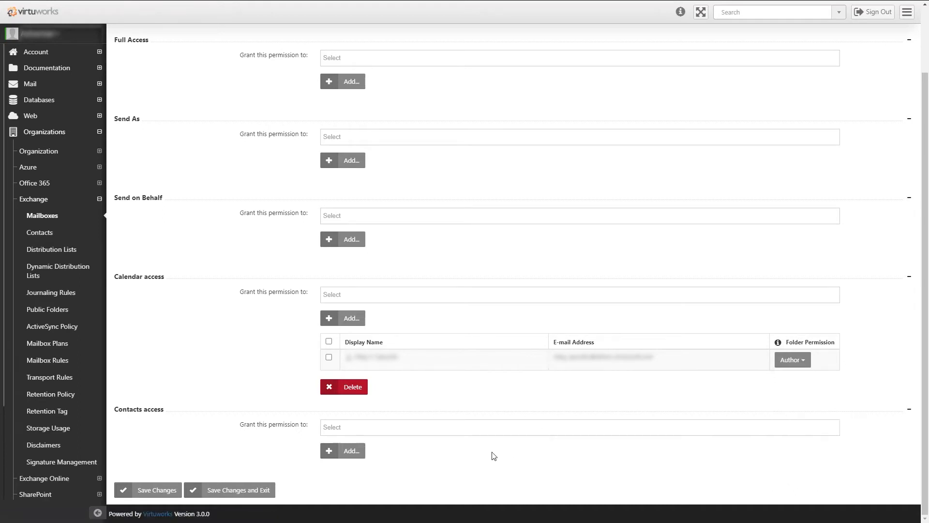
{"action": "left_click", "coordinate": [177, 490]}
Write "WYSIWYG= What you see is what you get" as the external message of the mailbox's out of office reply.
{"action": "left_click", "coordinate": [398, 90]}
{"action": "type", "text": "WYSIWY"}
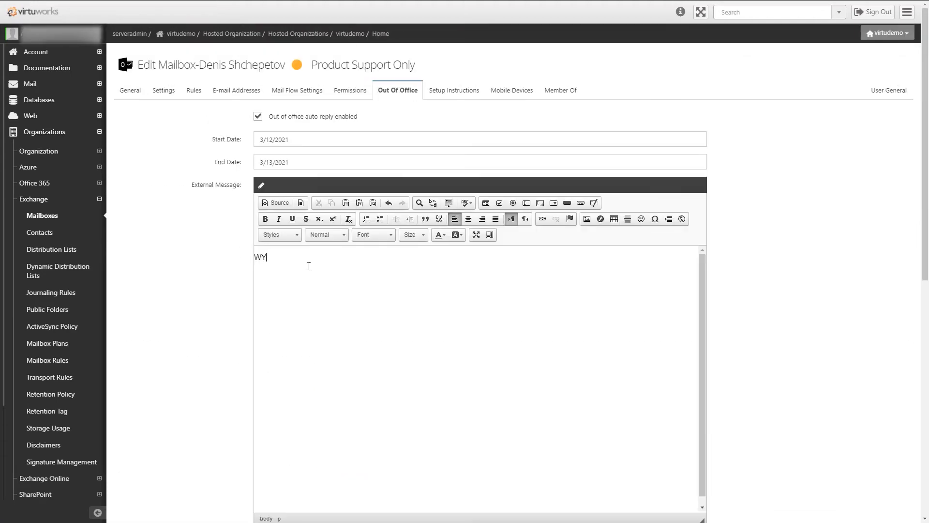
{"action": "type", "text": "G= What you see is what you get"}
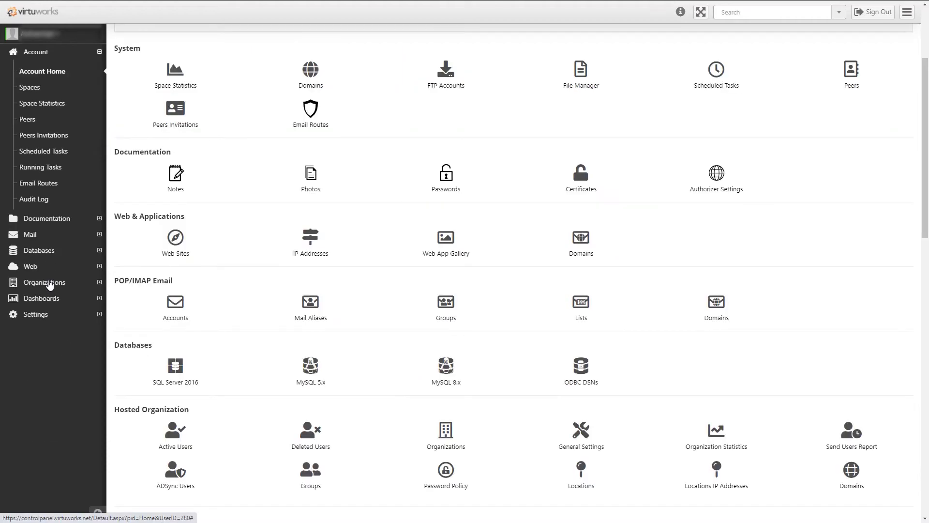
Open the Contacts list in the organization's Exchange section.
{"action": "left_click", "coordinate": [49, 274]}
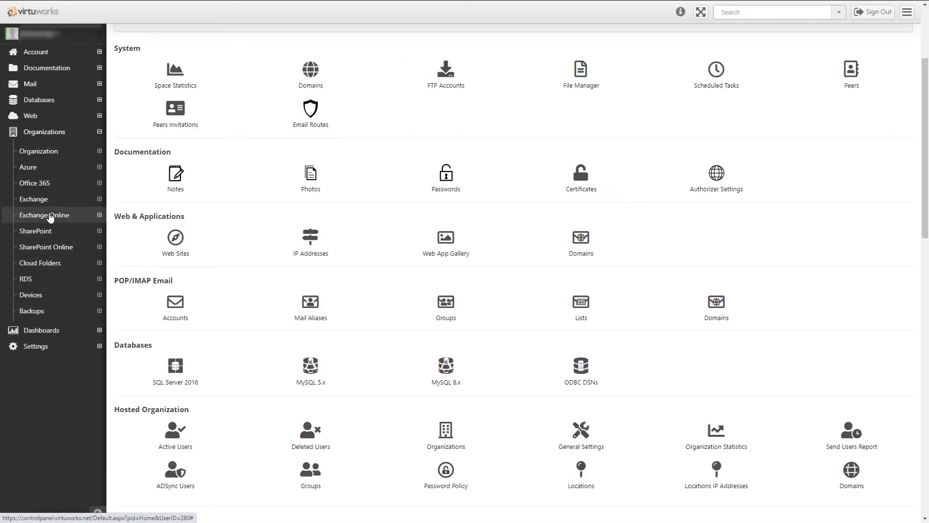
{"action": "left_click", "coordinate": [59, 200]}
{"action": "scroll", "coordinate": [237, 239], "scroll_direction": "down", "scroll_amount": 2}
{"action": "scroll", "coordinate": [237, 240], "scroll_direction": "down", "scroll_amount": 14}
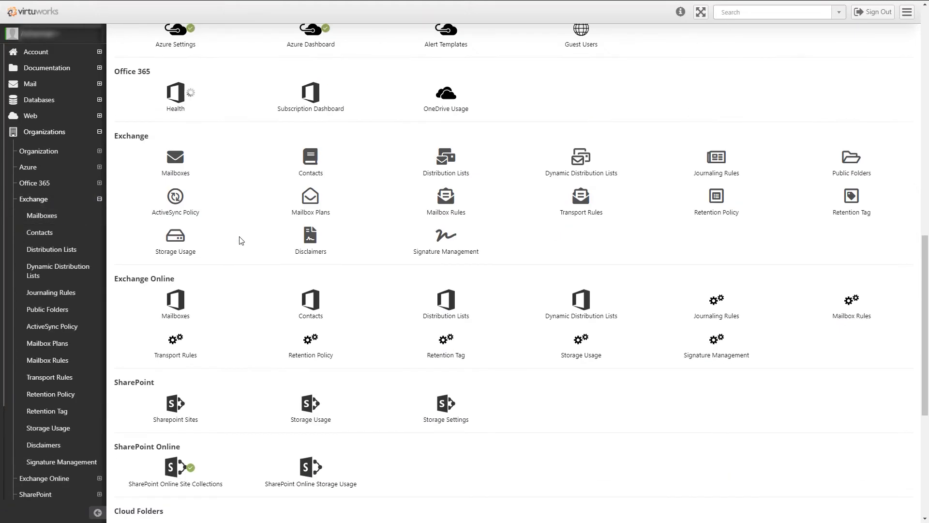
{"action": "scroll", "coordinate": [241, 241], "scroll_direction": "up", "scroll_amount": 6}
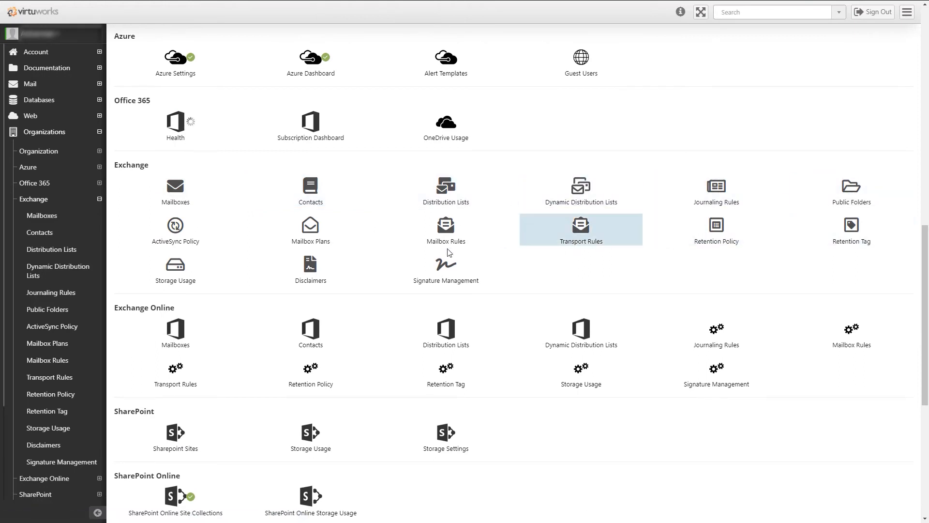
{"action": "left_click", "coordinate": [303, 198]}
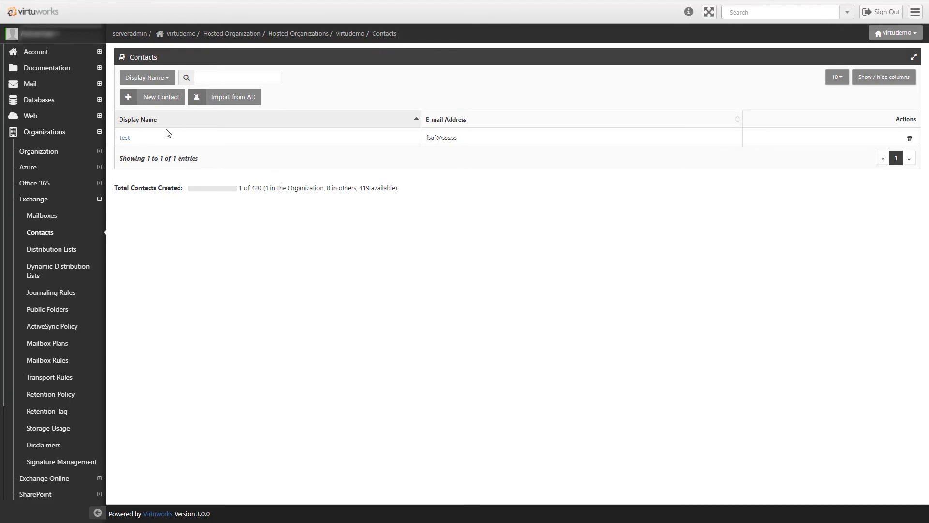
Open the new contact form from the organization's Contacts list.
{"action": "left_click_drag", "start_coordinate": [463, 141], "coordinate": [418, 141]}
{"action": "left_click", "coordinate": [259, 220]}
{"action": "left_click", "coordinate": [169, 102]}
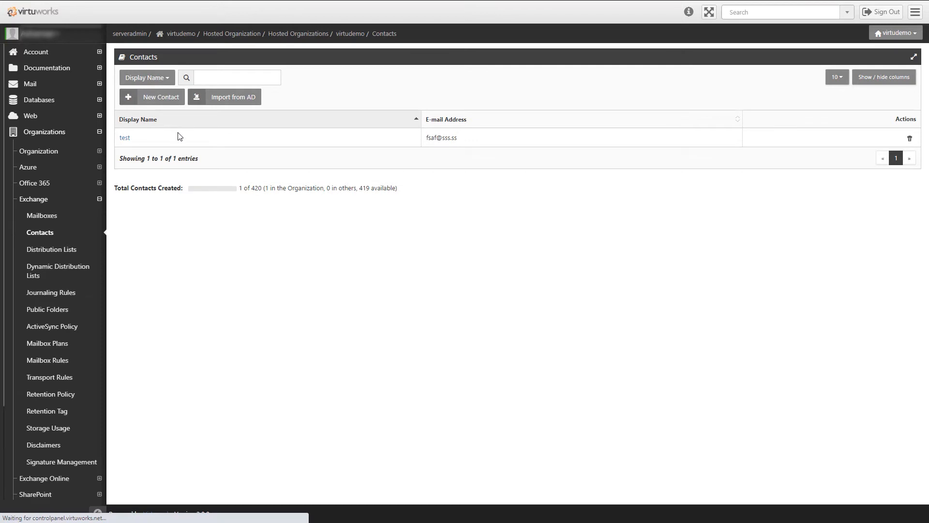
{"action": "left_click", "coordinate": [165, 104]}
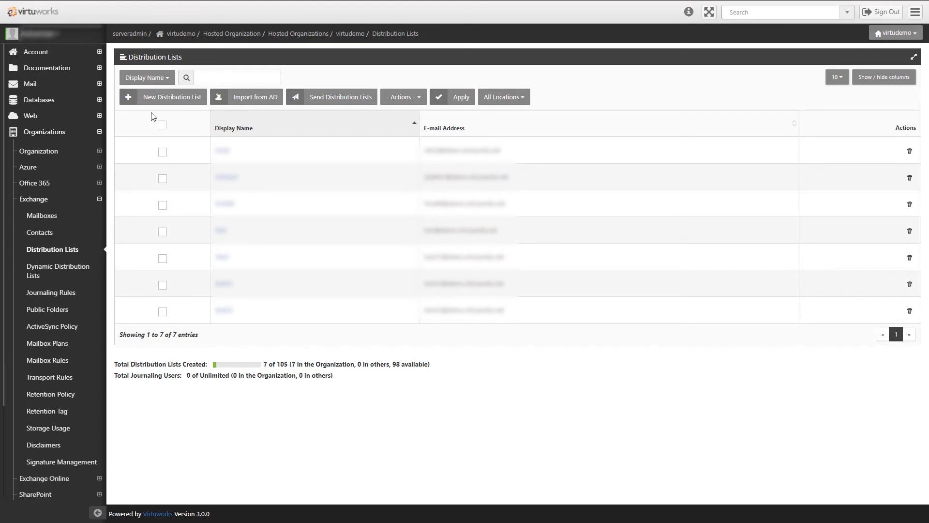
Review the distribution list options: creation, AD import, sending, bulk actions on all selected lists, and the location filter.
{"action": "left_click", "coordinate": [167, 100]}
{"action": "left_click", "coordinate": [241, 103]}
{"action": "left_click", "coordinate": [325, 105]}
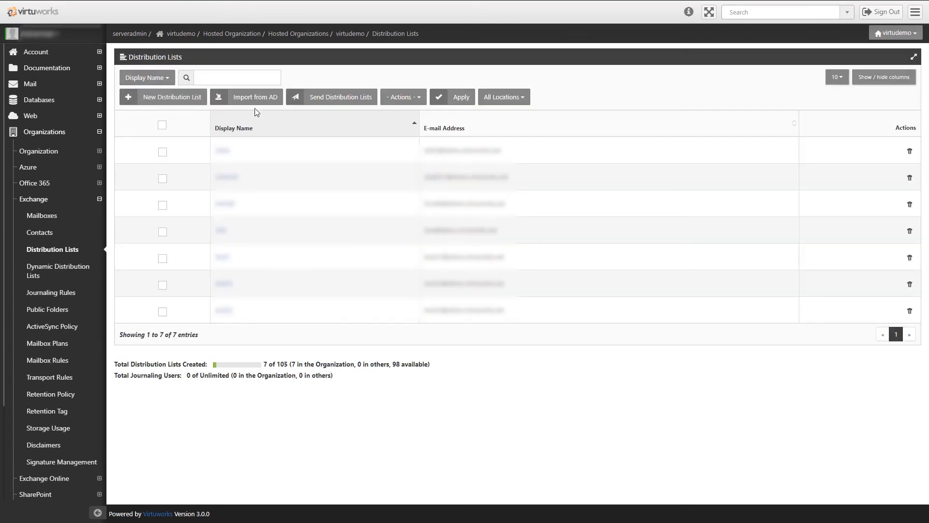
{"action": "left_click", "coordinate": [405, 97]}
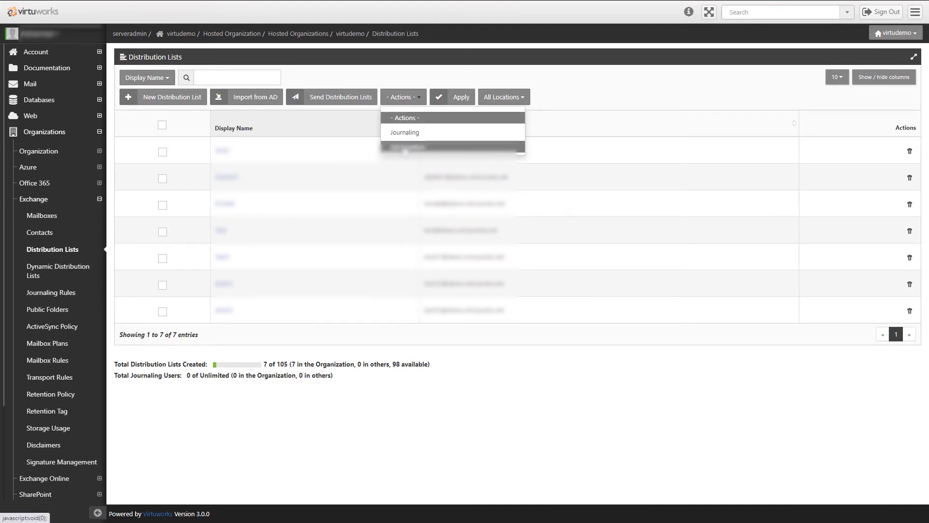
{"action": "left_click", "coordinate": [163, 126]}
{"action": "left_click", "coordinate": [163, 125]}
{"action": "left_click", "coordinate": [163, 125]}
{"action": "left_click", "coordinate": [522, 98]}
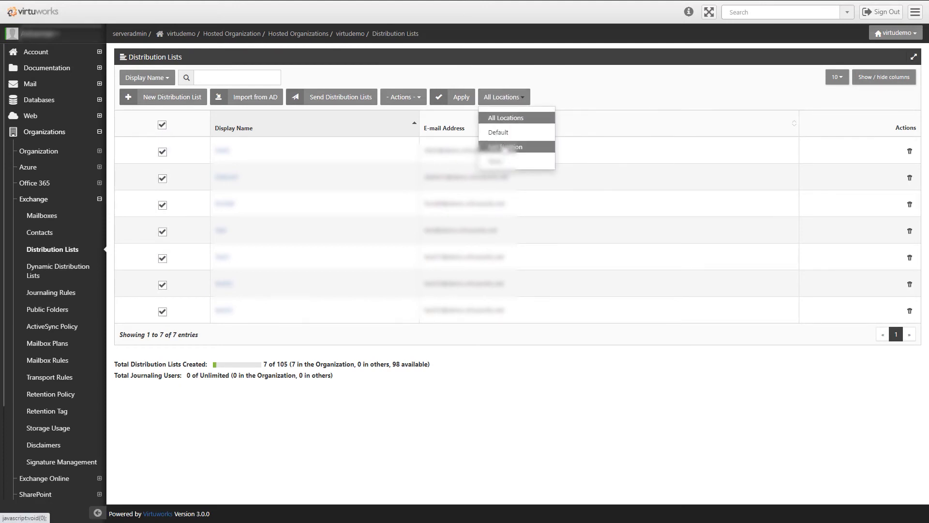
{"action": "left_click", "coordinate": [583, 90]}
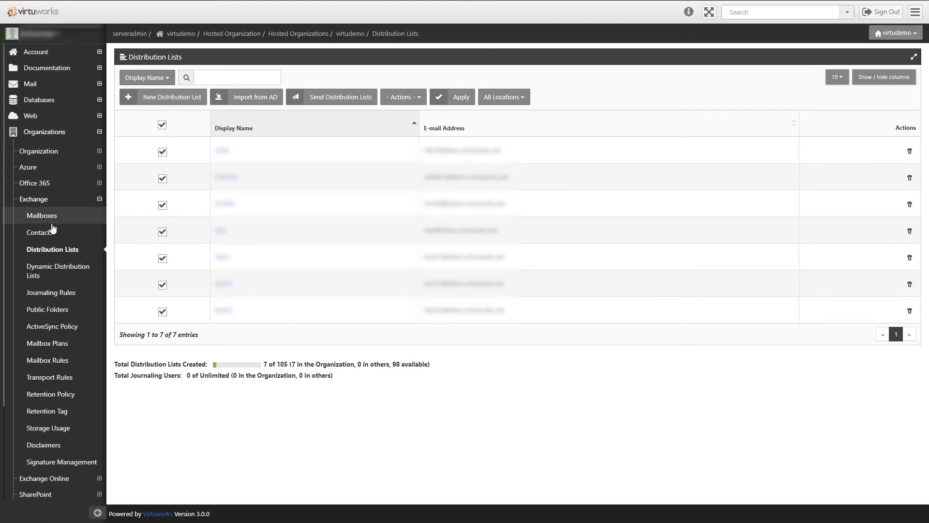
{"action": "left_click", "coordinate": [54, 250]}
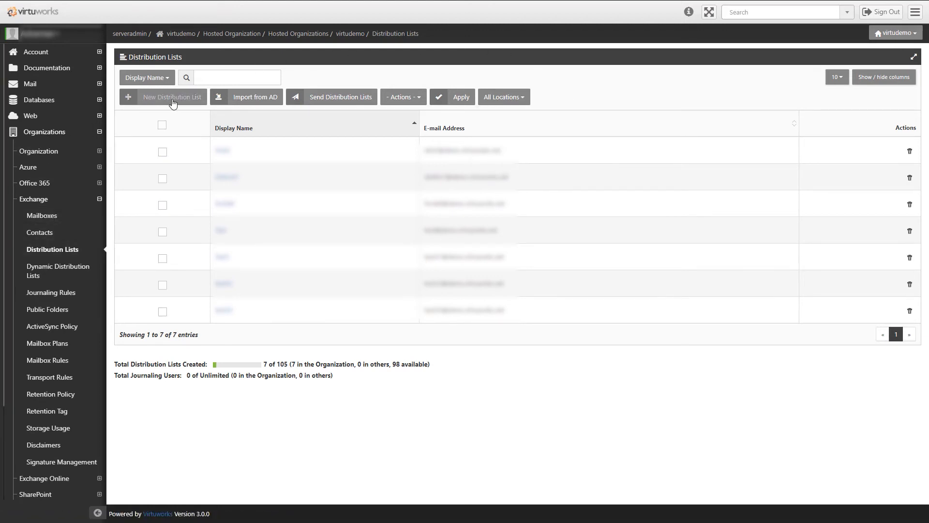
Start a new distribution list with the display name "display name" and the e-mail alias test_dl.
{"action": "left_click", "coordinate": [172, 101]}
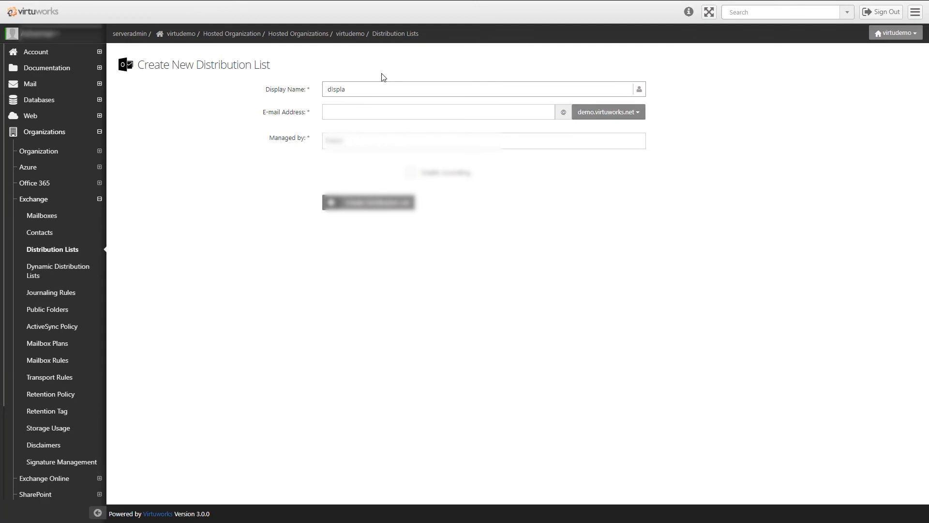
{"action": "type", "text": "e"}
{"action": "key", "text": "Tab"}
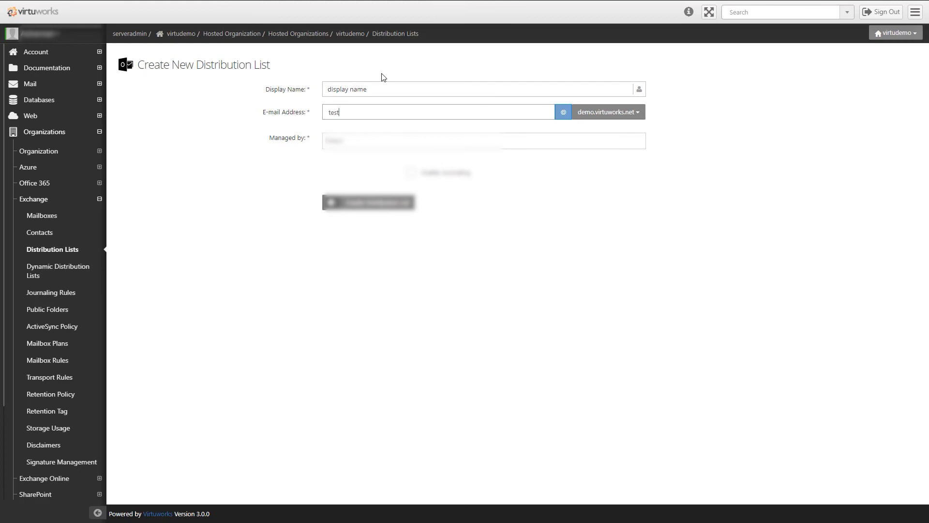
{"action": "key", "text": "Tab"}
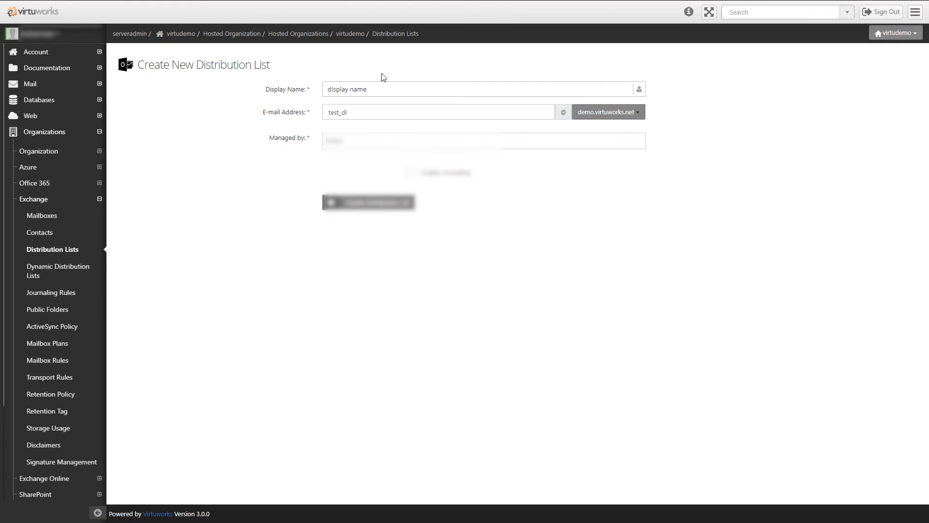
Add the first offered mailbox as a manager of the new distribution list and remove it again.
{"action": "left_click", "coordinate": [346, 141]}
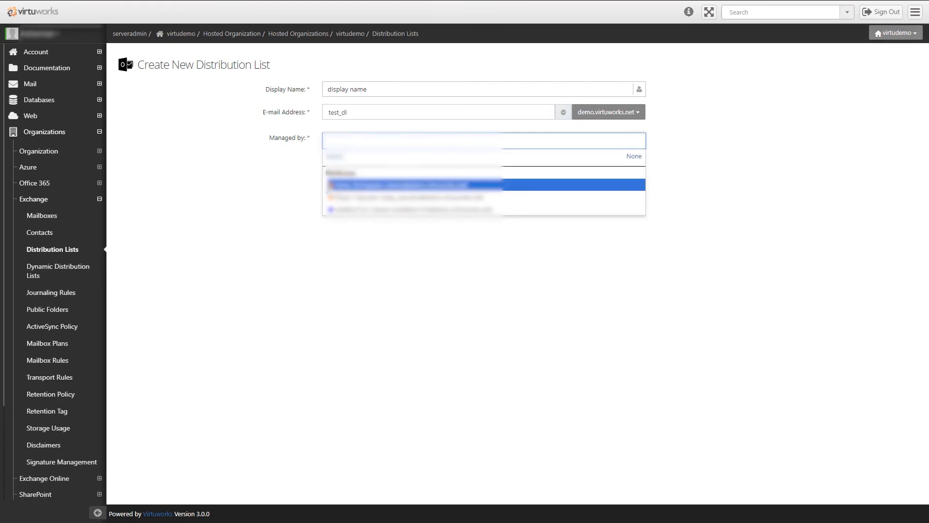
{"action": "left_click", "coordinate": [334, 185]}
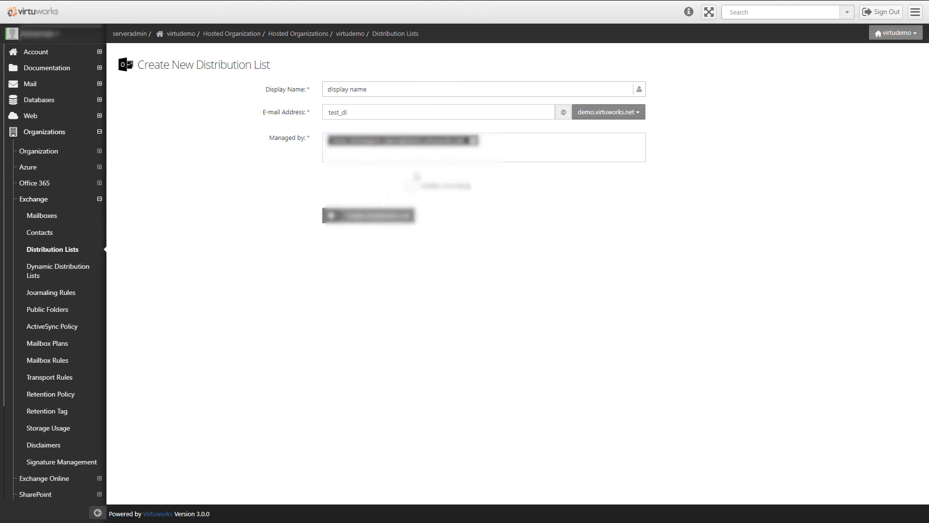
{"action": "left_click", "coordinate": [402, 154]}
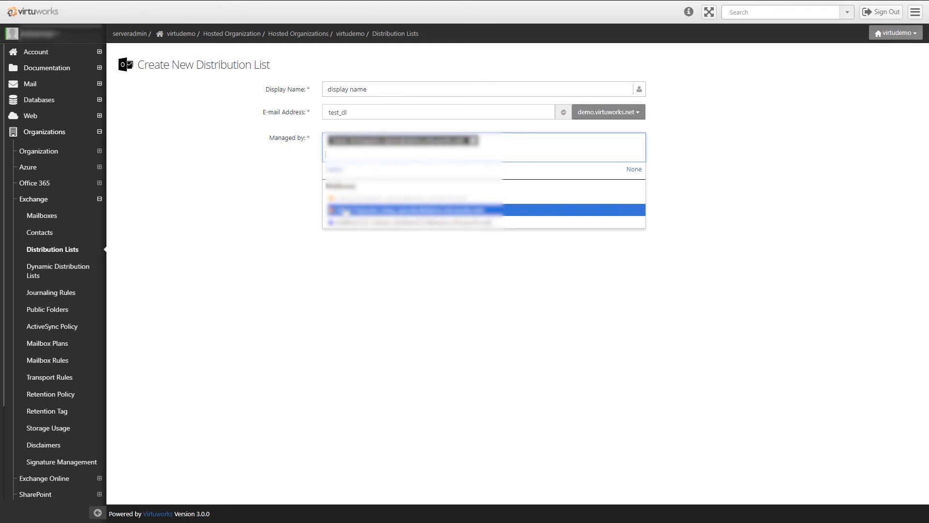
{"action": "left_click", "coordinate": [473, 141]}
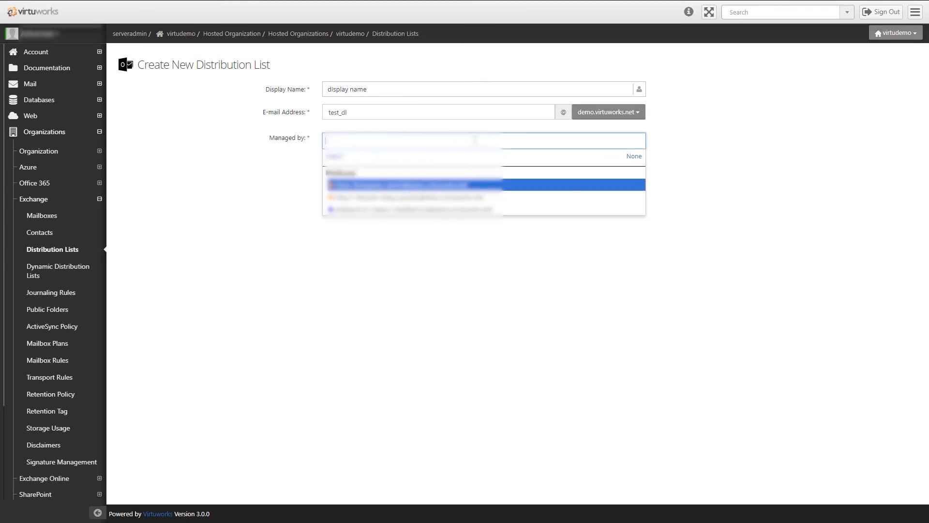
{"action": "left_click", "coordinate": [258, 174]}
Assign the first two offered mailboxes as managers and create the distribution list.
{"action": "left_click", "coordinate": [339, 143]}
{"action": "left_click", "coordinate": [341, 185]}
{"action": "left_click", "coordinate": [341, 154]}
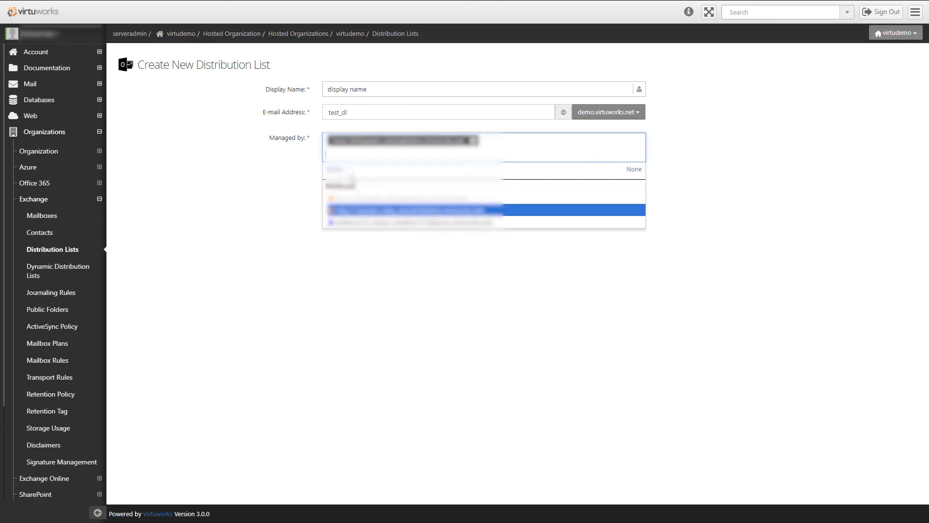
{"action": "left_click", "coordinate": [346, 212]}
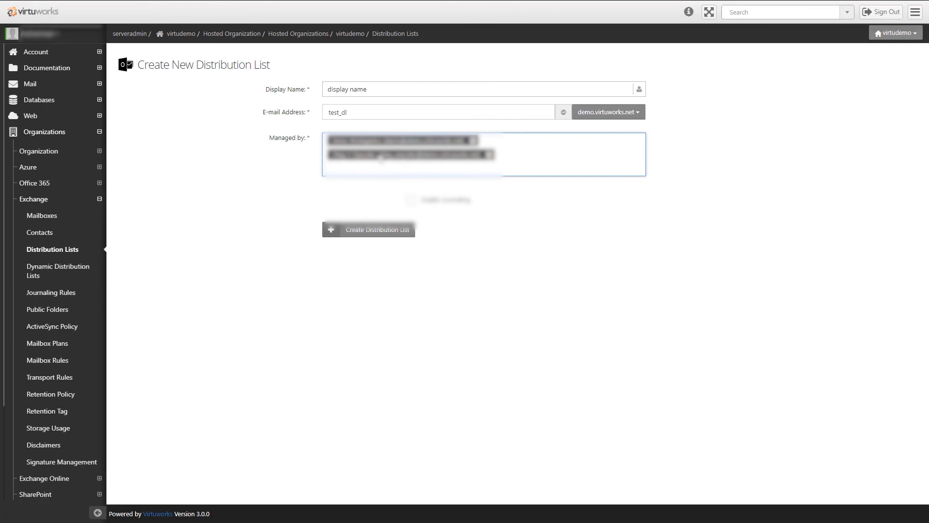
{"action": "left_click", "coordinate": [361, 229]}
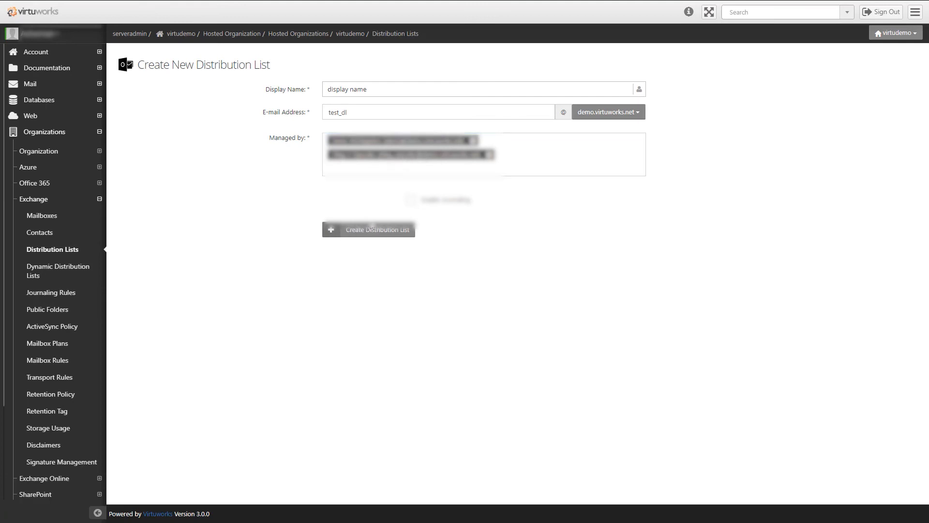
{"action": "left_click", "coordinate": [379, 228]}
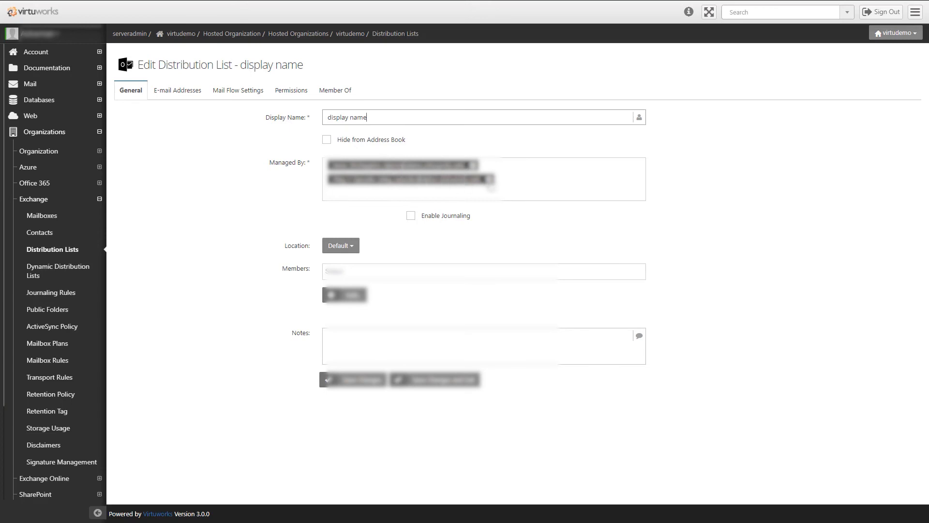
Keep the Default location, add the three offered mailboxes as members of the distribution list, and save the changes and exit.
{"action": "left_click", "coordinate": [340, 246]}
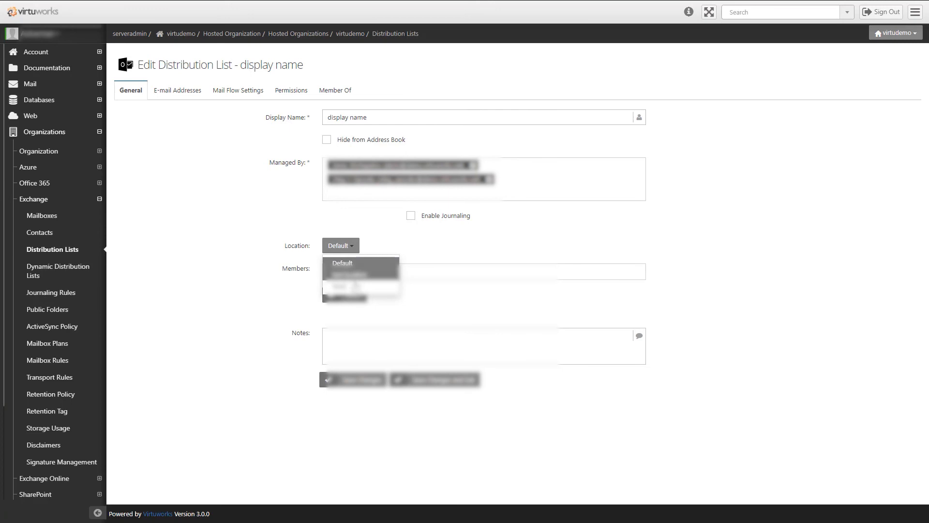
{"action": "left_click", "coordinate": [420, 251]}
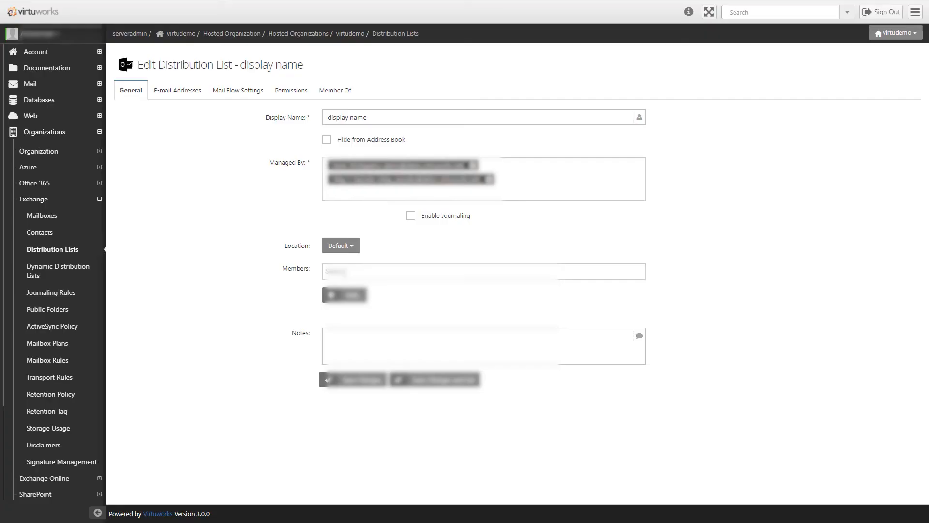
{"action": "left_click", "coordinate": [345, 272]}
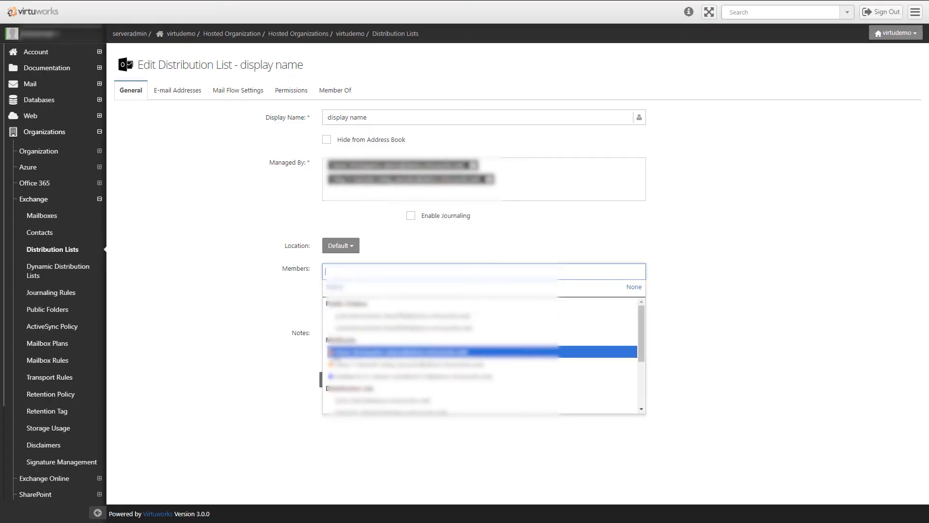
{"action": "left_click", "coordinate": [349, 353]}
{"action": "left_click", "coordinate": [363, 289]}
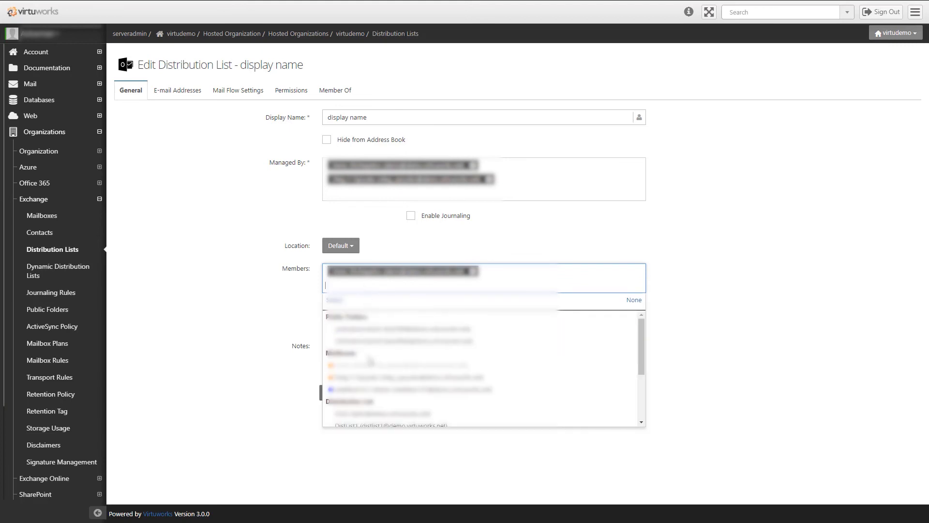
{"action": "left_click", "coordinate": [361, 306]}
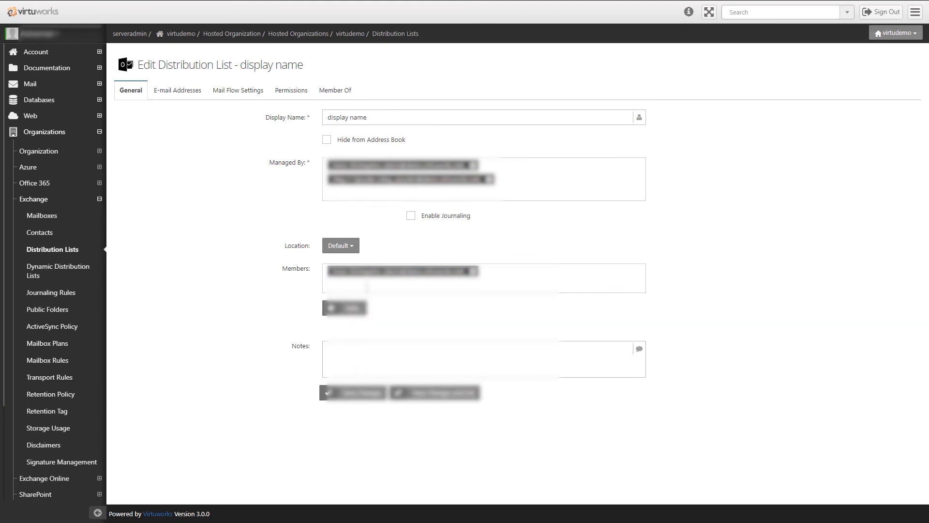
{"action": "left_click", "coordinate": [367, 285]}
{"action": "left_click", "coordinate": [373, 377]}
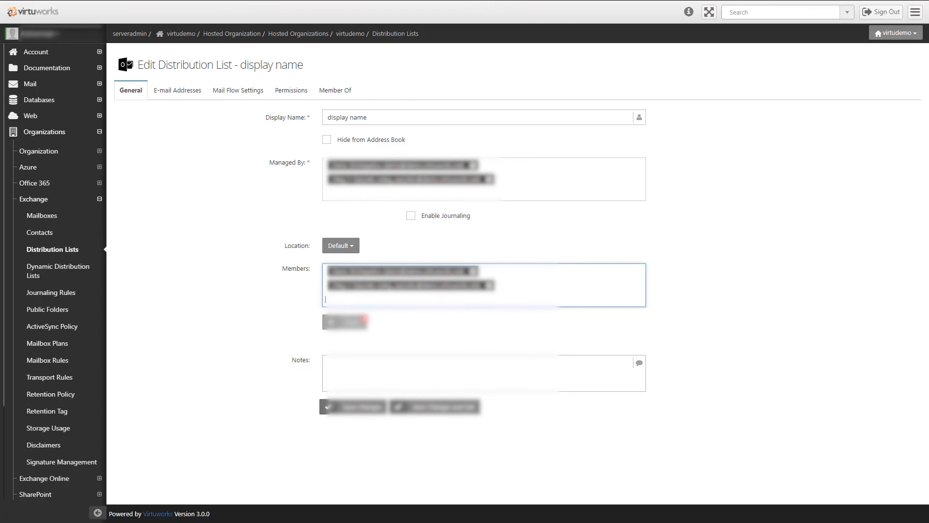
{"action": "left_click", "coordinate": [356, 298]}
{"action": "left_click", "coordinate": [368, 404]}
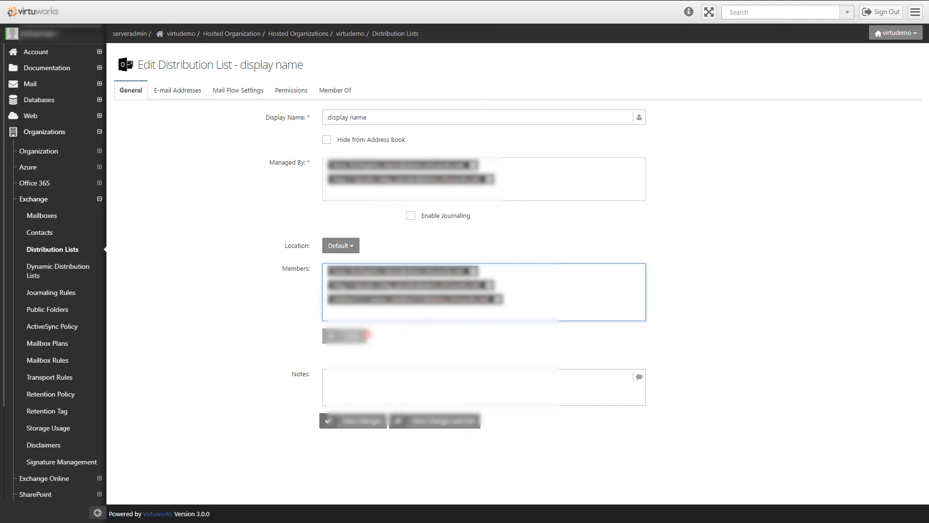
{"action": "left_click", "coordinate": [392, 315]}
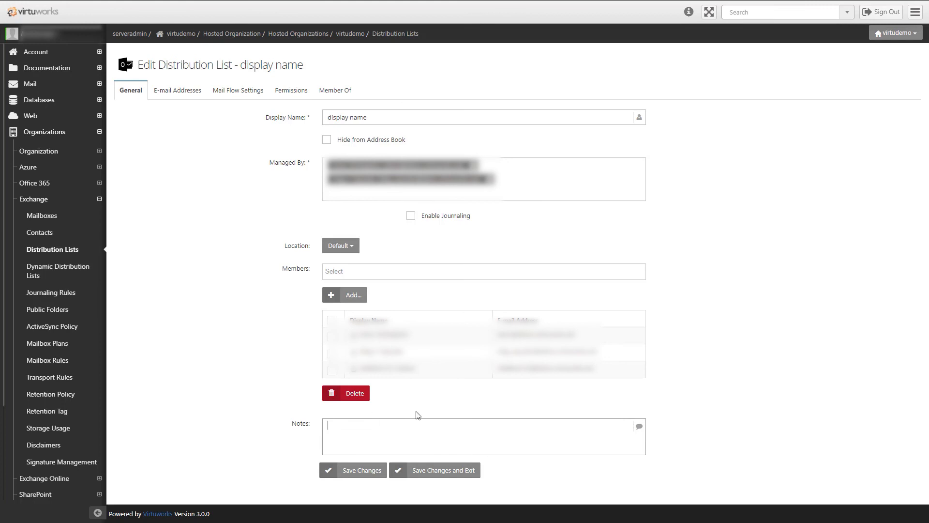
{"action": "left_click", "coordinate": [409, 470]}
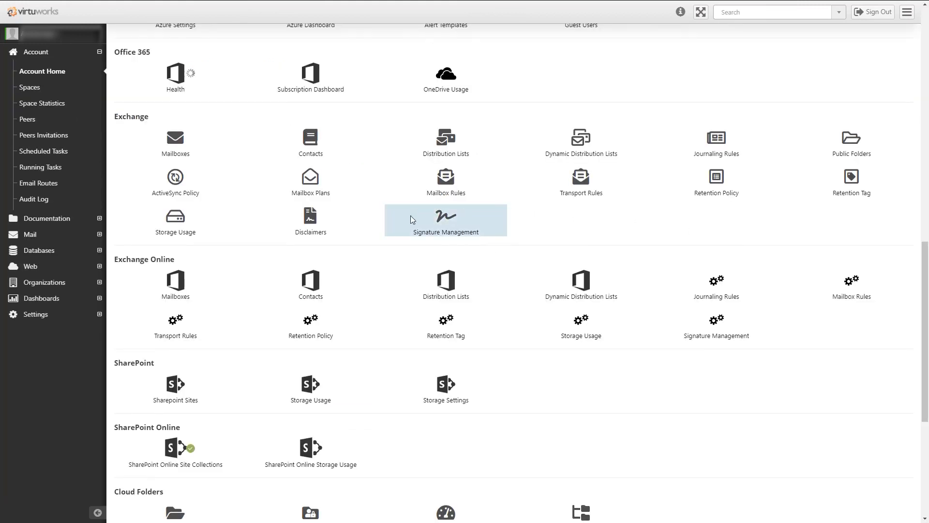
Open Signature Management in the Exchange section of the account home.
{"action": "left_click", "coordinate": [444, 220]}
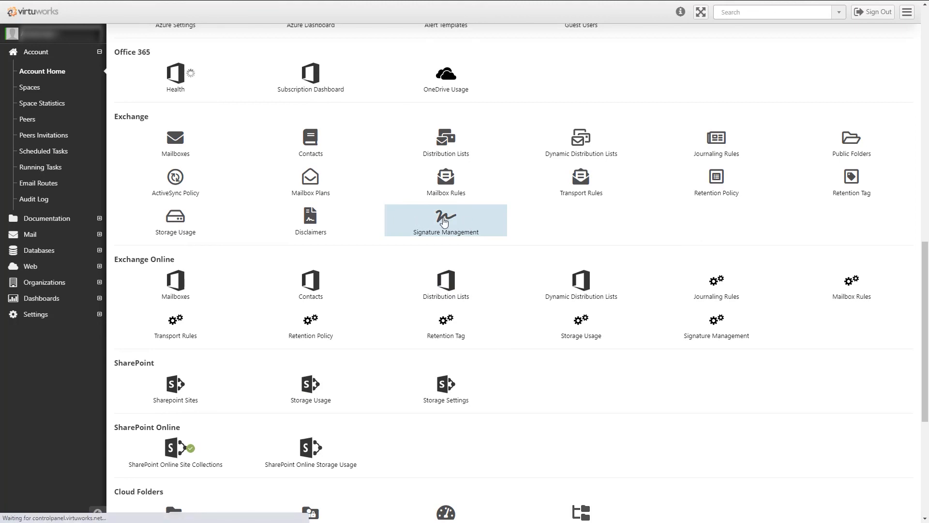